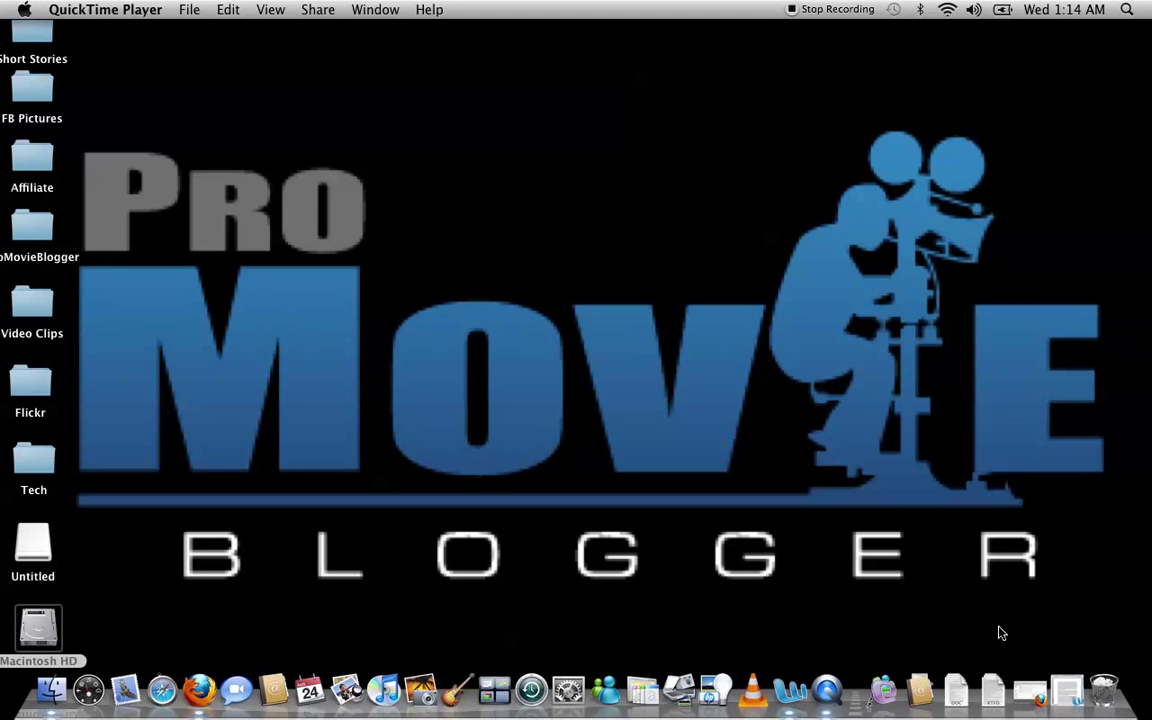
Select the whole 572-word Temple Grandin review in Word, through the Rating: 9.5/10 line.
{"action": "left_click", "coordinate": [1076, 688]}
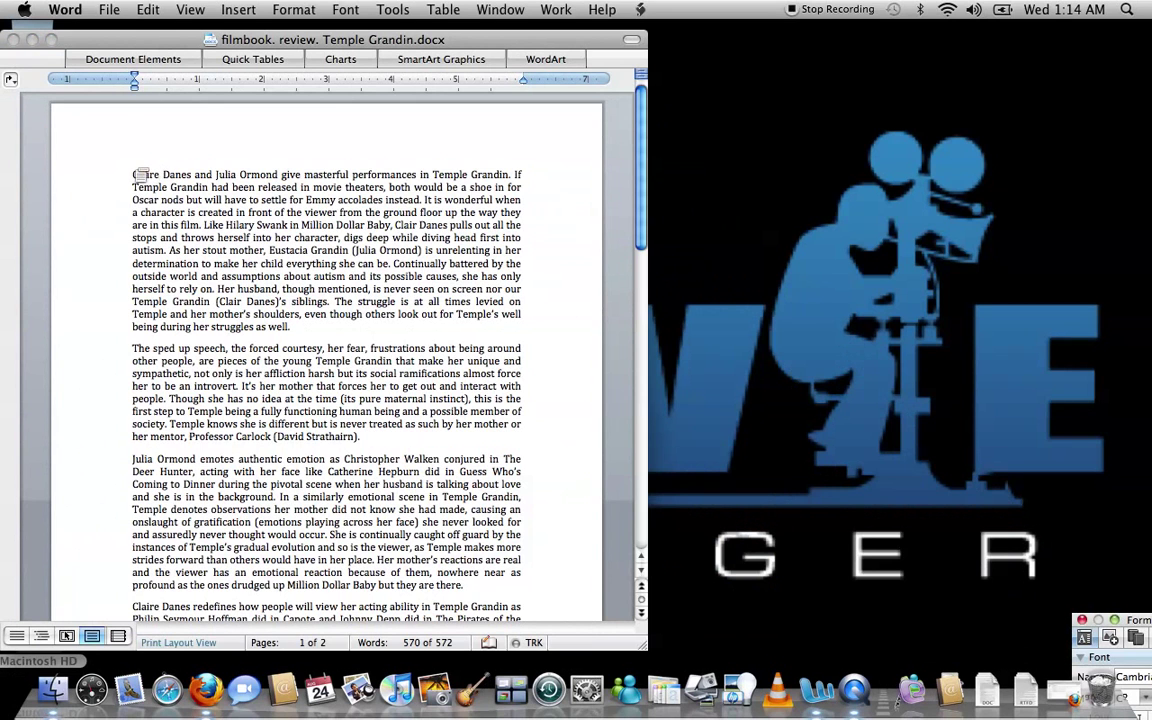
{"action": "left_click", "coordinate": [132, 175]}
{"action": "mouse_move", "coordinate": [132, 175]}
{"action": "left_mouse_down"}
{"action": "mouse_move", "coordinate": [345, 497]}
{"action": "mouse_move", "coordinate": [202, 609]}
{"action": "left_mouse_up"}
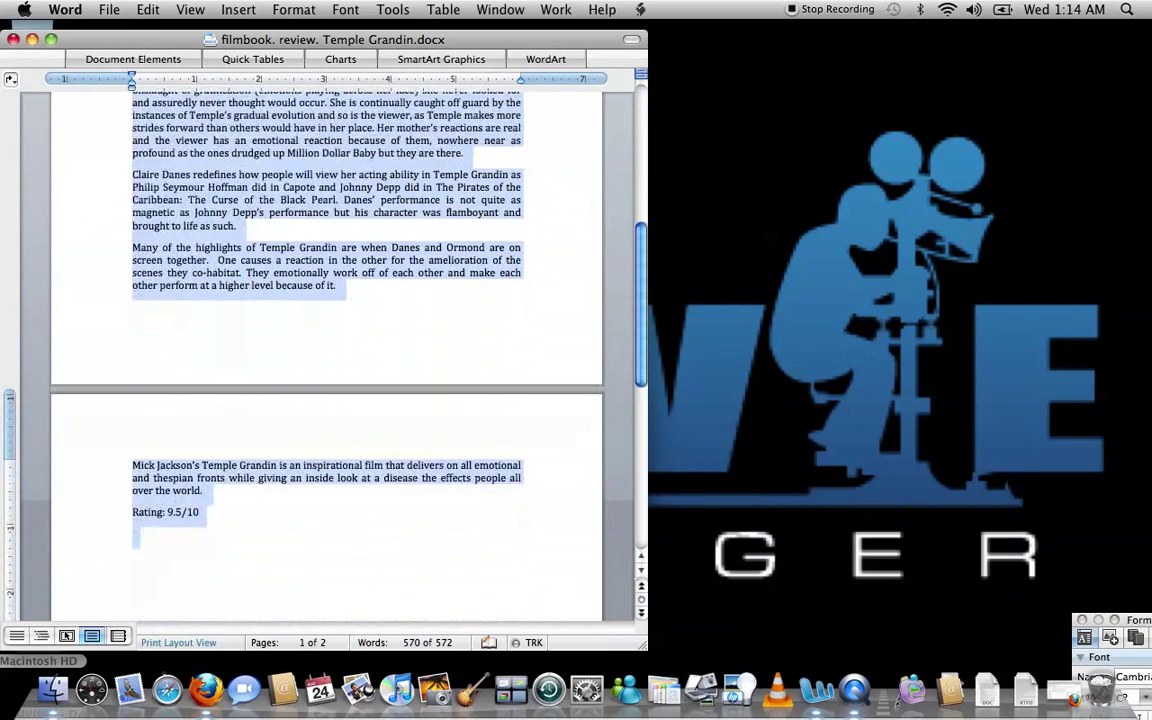
{"action": "left_click_drag", "start_coordinate": [202, 609], "coordinate": [193, 482]}
Start a new WordPress post from the dashboard, dismissing the Paste from Word box unused.
{"action": "left_click", "coordinate": [1070, 695]}
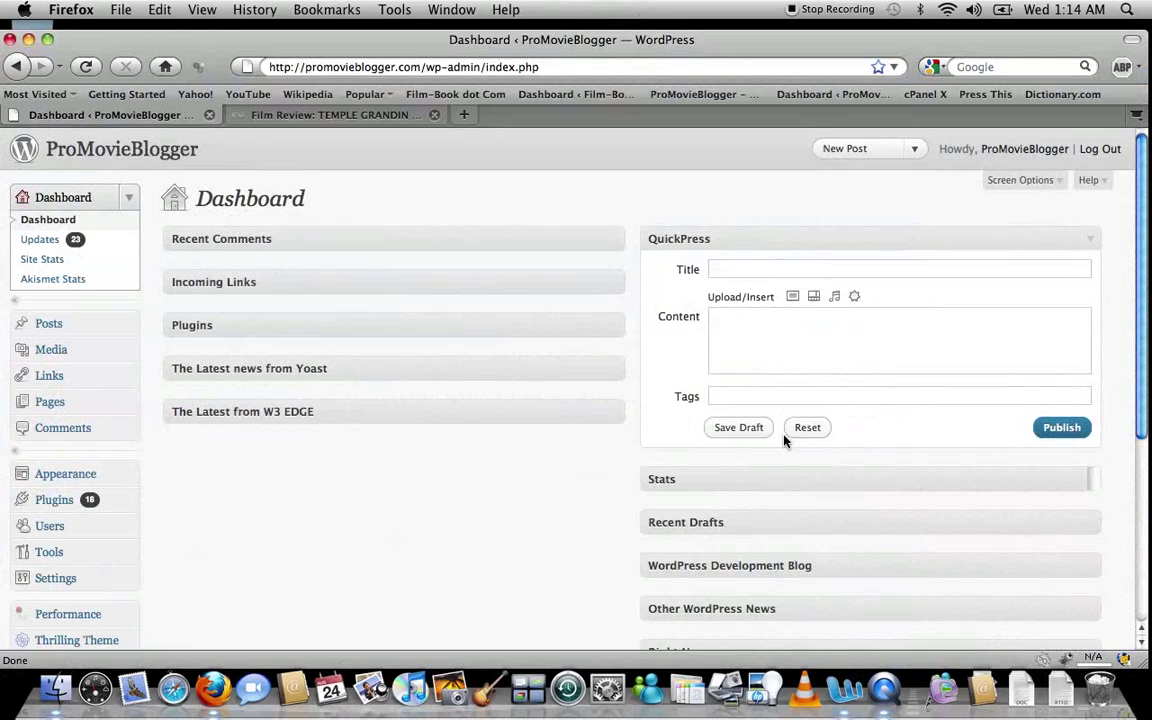
{"action": "left_click", "coordinate": [835, 159]}
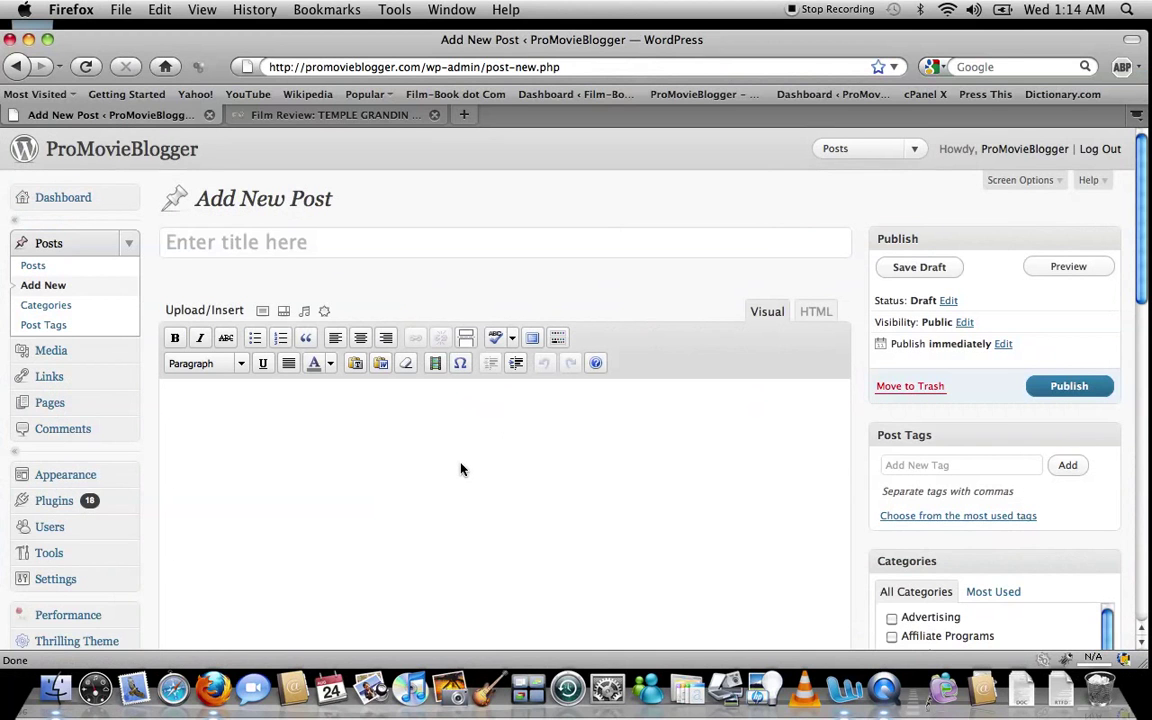
{"action": "left_click", "coordinate": [381, 364]}
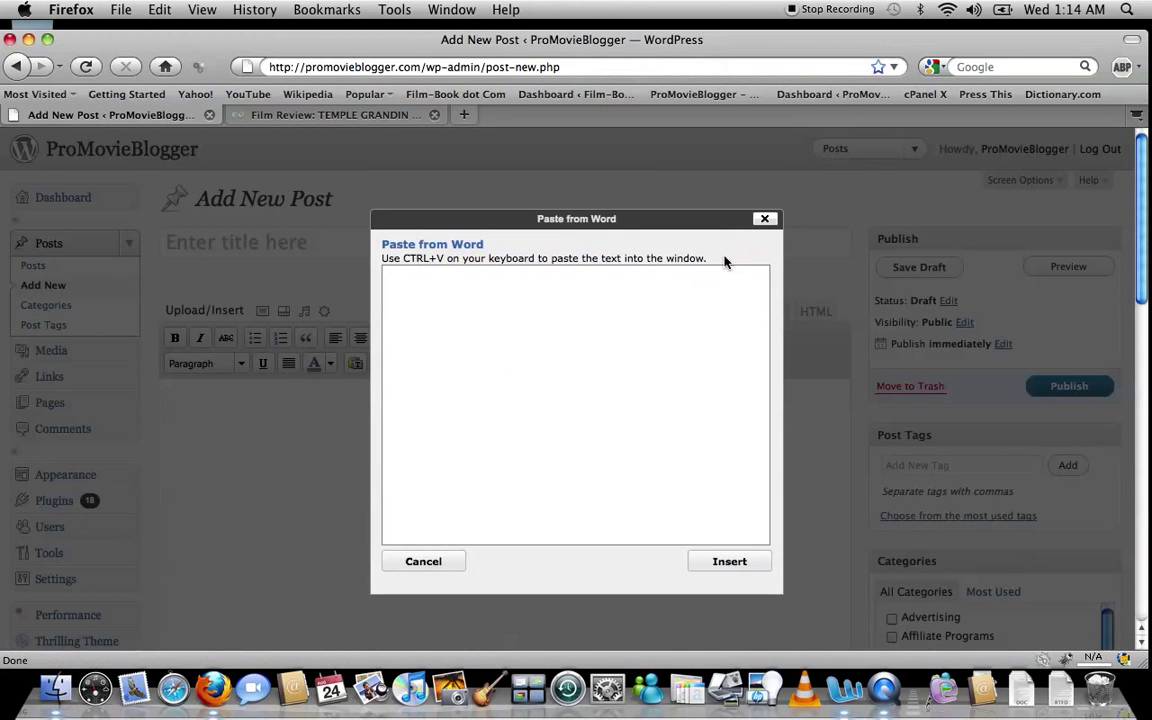
{"action": "left_click", "coordinate": [764, 218]}
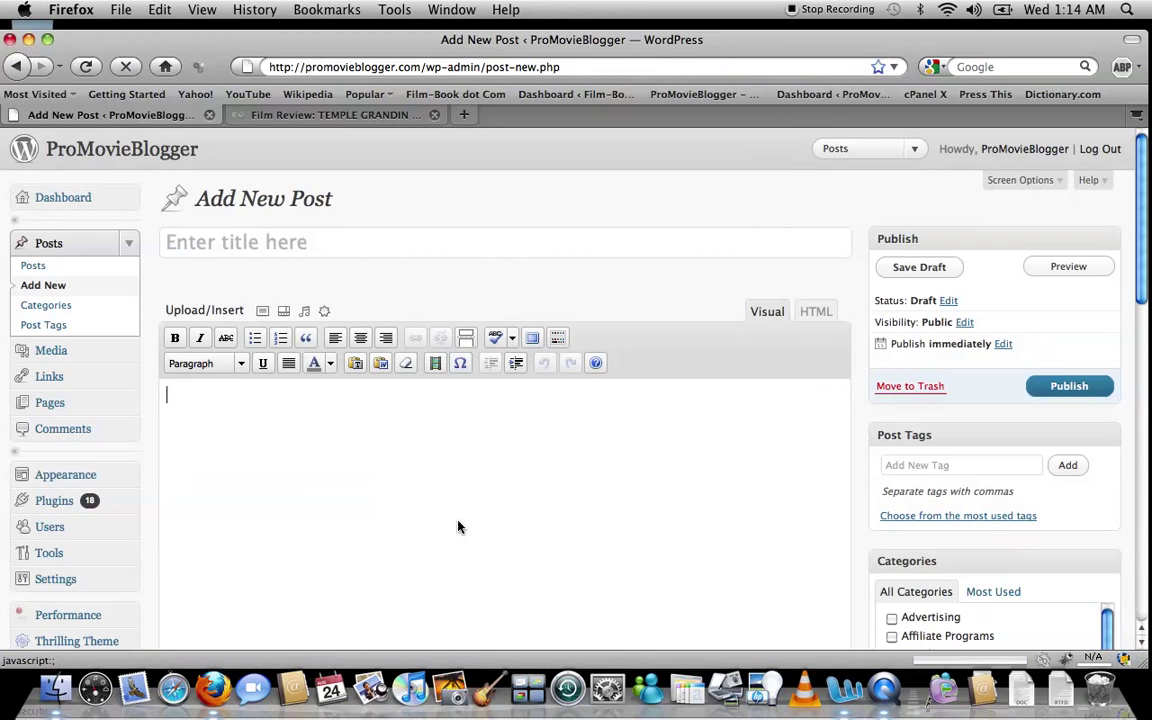
Paste the copied Temple Grandin review into the post body.
{"action": "key", "text": "super+v"}
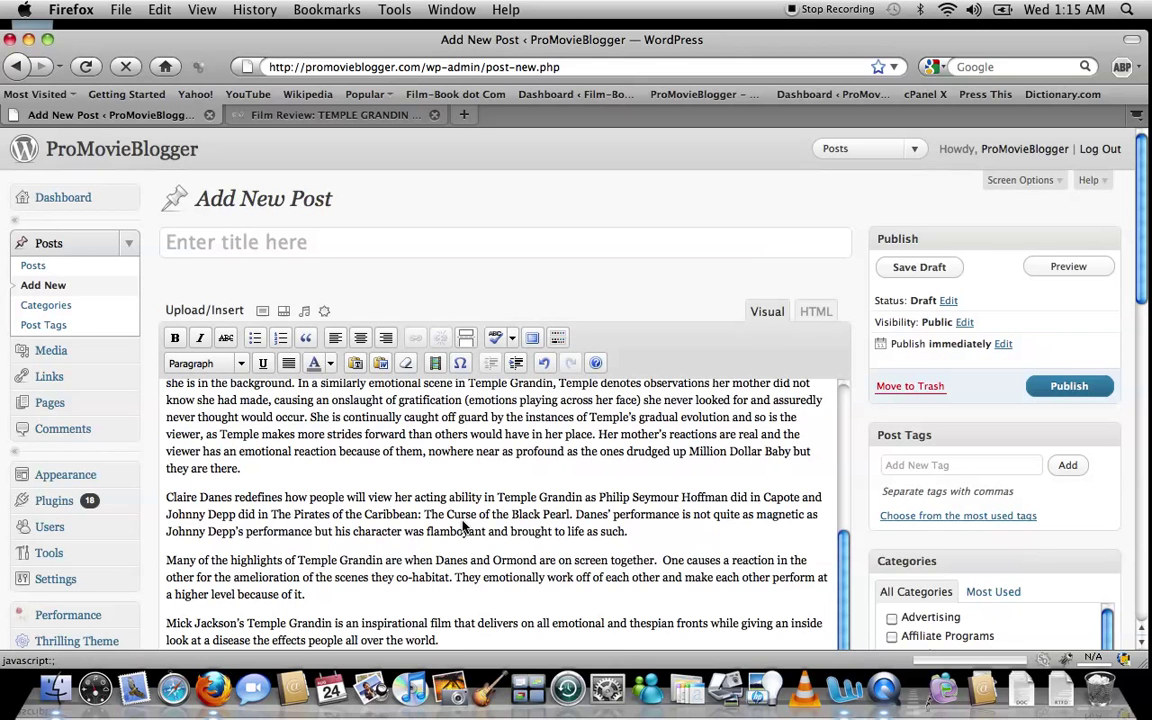
{"action": "scroll", "coordinate": [463, 527], "scroll_direction": "up", "scroll_amount": 5}
{"action": "scroll", "coordinate": [463, 527], "scroll_direction": "up", "scroll_amount": 5}
{"action": "scroll", "coordinate": [463, 527], "scroll_direction": "up", "scroll_amount": 5}
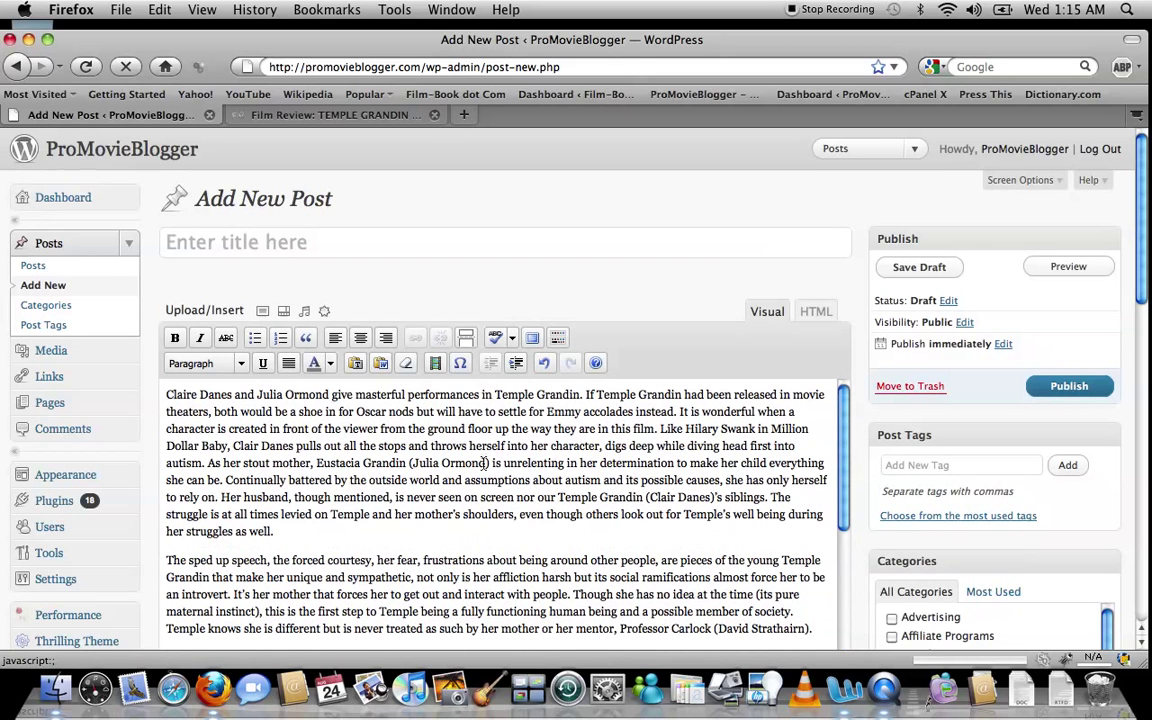
Make 'Julia Ormond' bold and italicize the first 'Temple Grandin'.
{"action": "left_click_drag", "start_coordinate": [487, 463], "coordinate": [410, 464]}
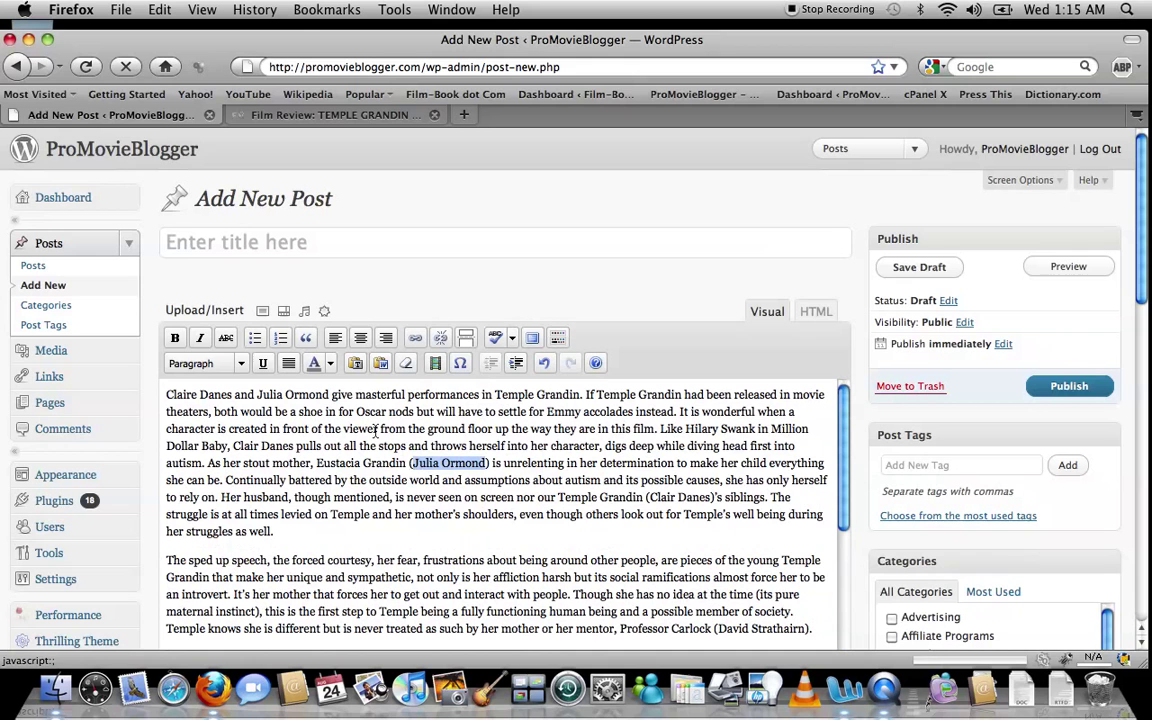
{"action": "left_click", "coordinate": [174, 337]}
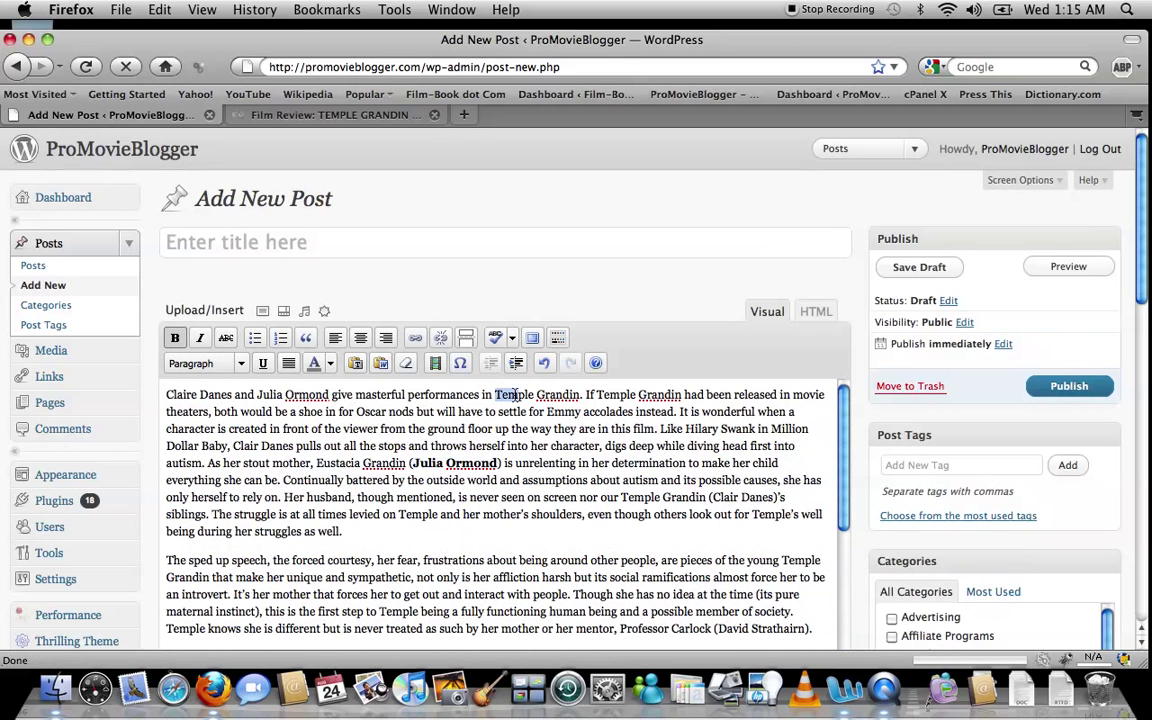
{"action": "left_click_drag", "start_coordinate": [497, 394], "coordinate": [566, 397]}
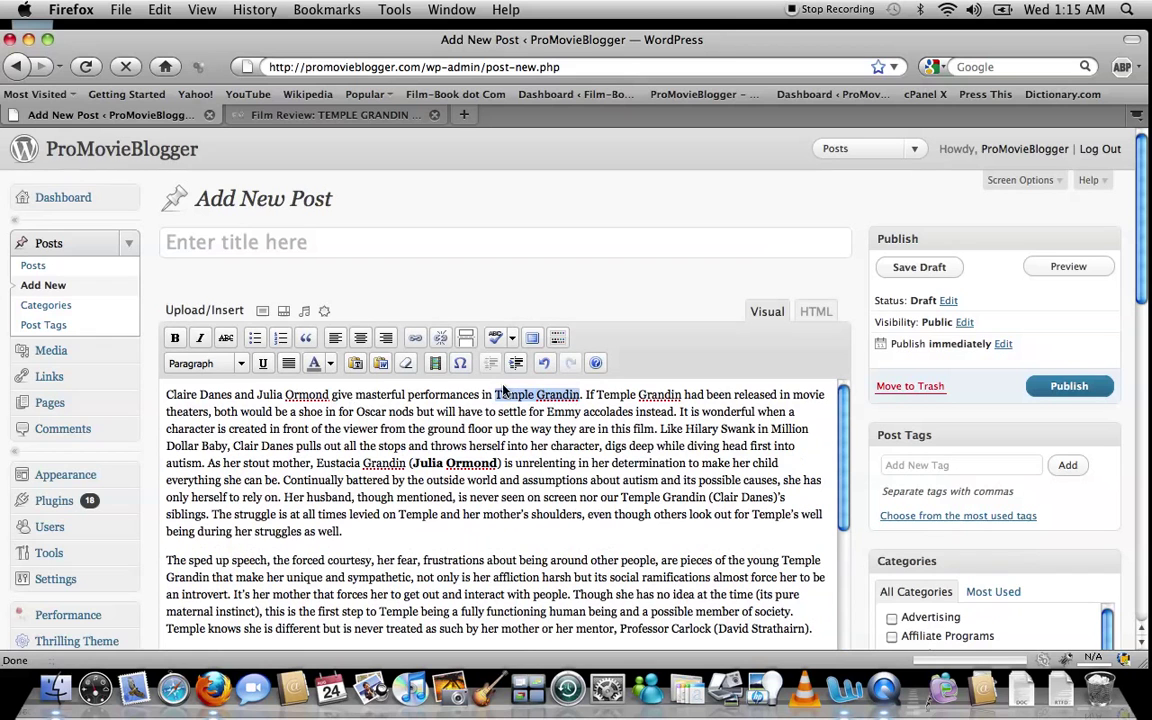
{"action": "left_click", "coordinate": [199, 337]}
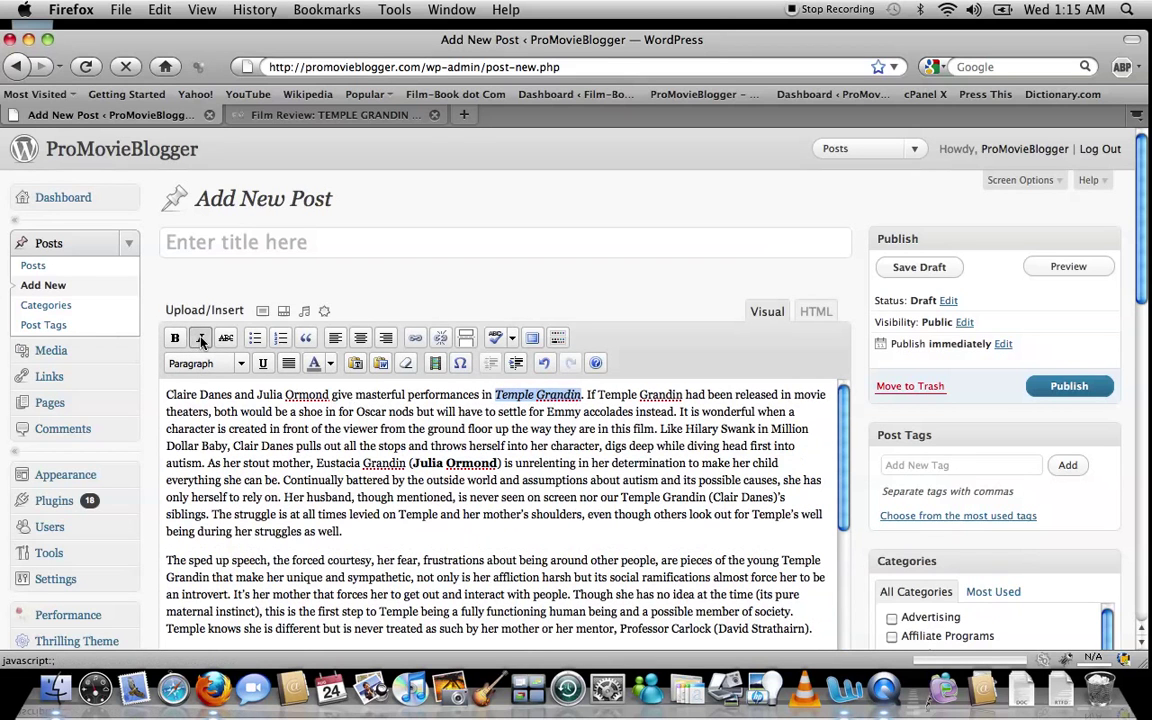
{"action": "left_click", "coordinate": [518, 397]}
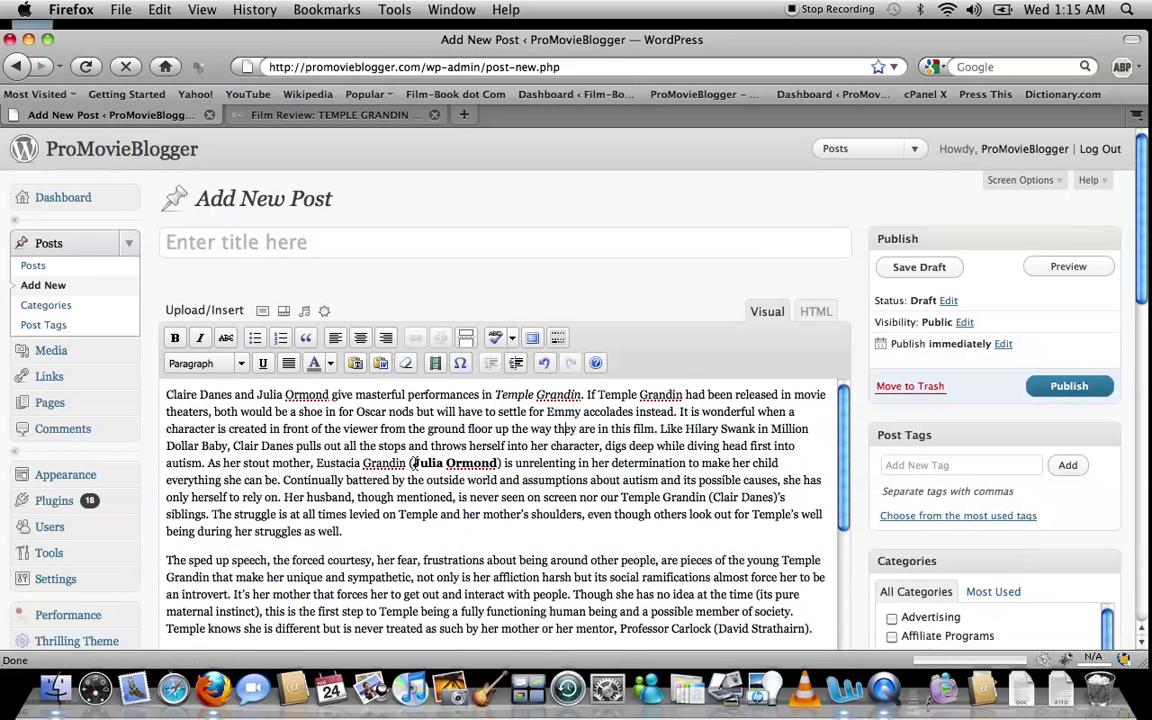
Reselect 'Julia Ormond' and close the link box without adding a link.
{"action": "left_click_drag", "start_coordinate": [412, 463], "coordinate": [497, 463]}
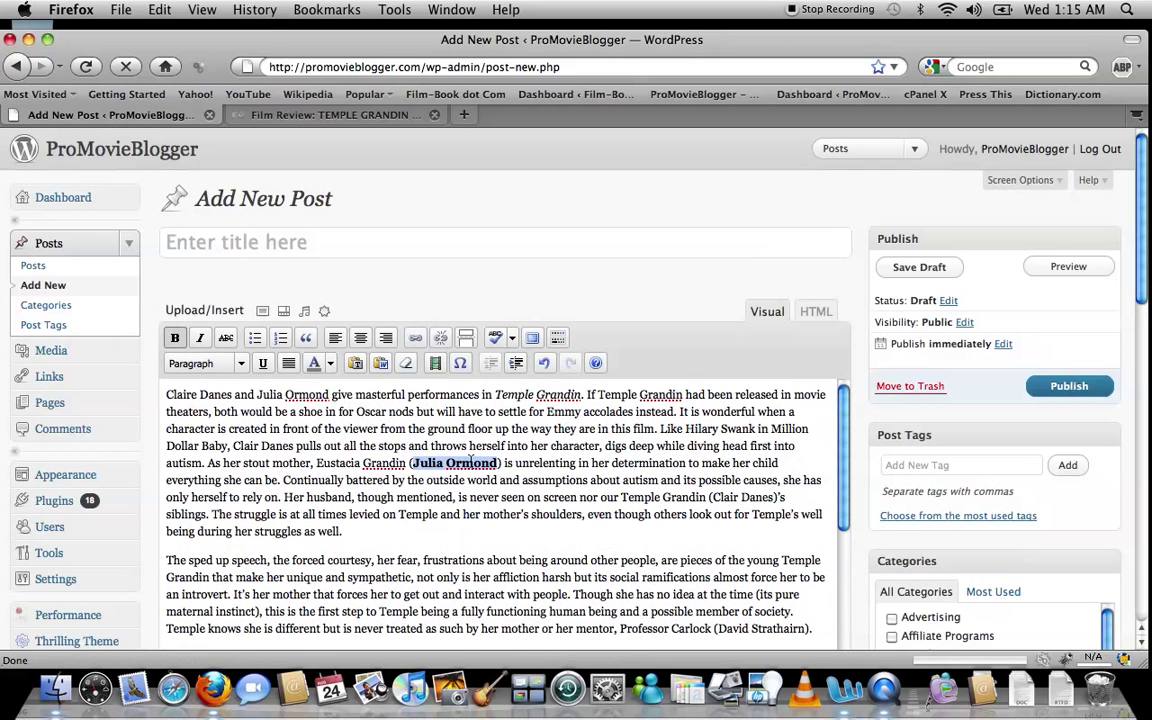
{"action": "left_click", "coordinate": [415, 337]}
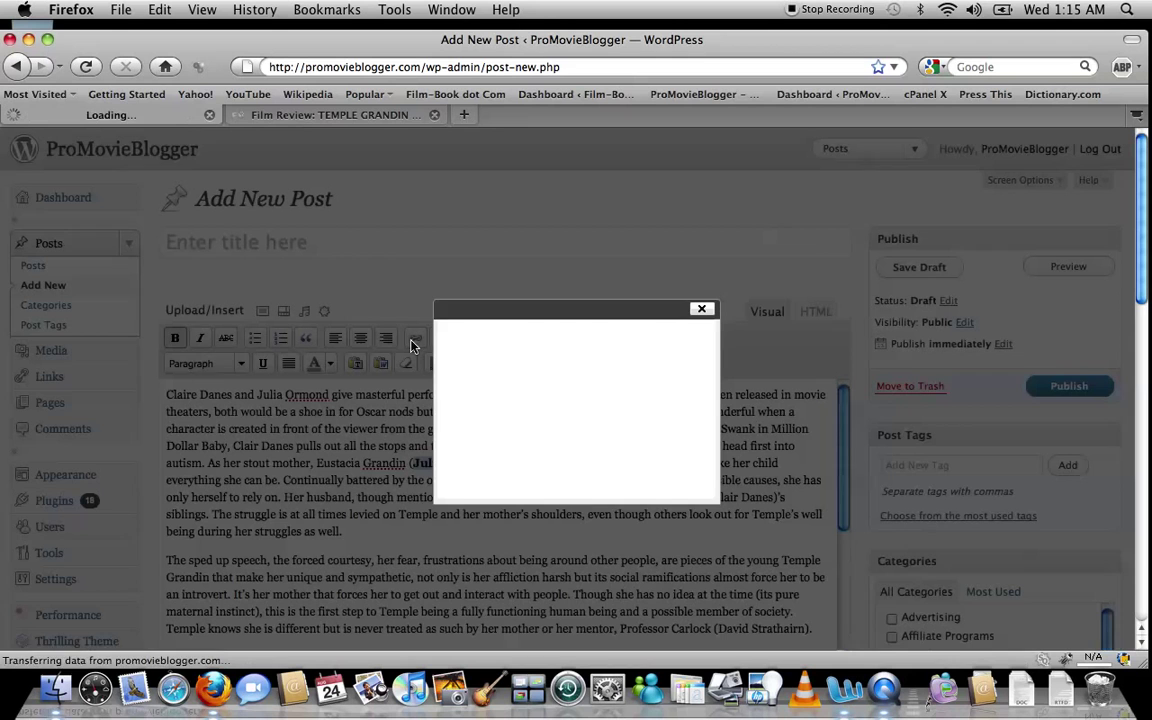
{"action": "left_click", "coordinate": [701, 311]}
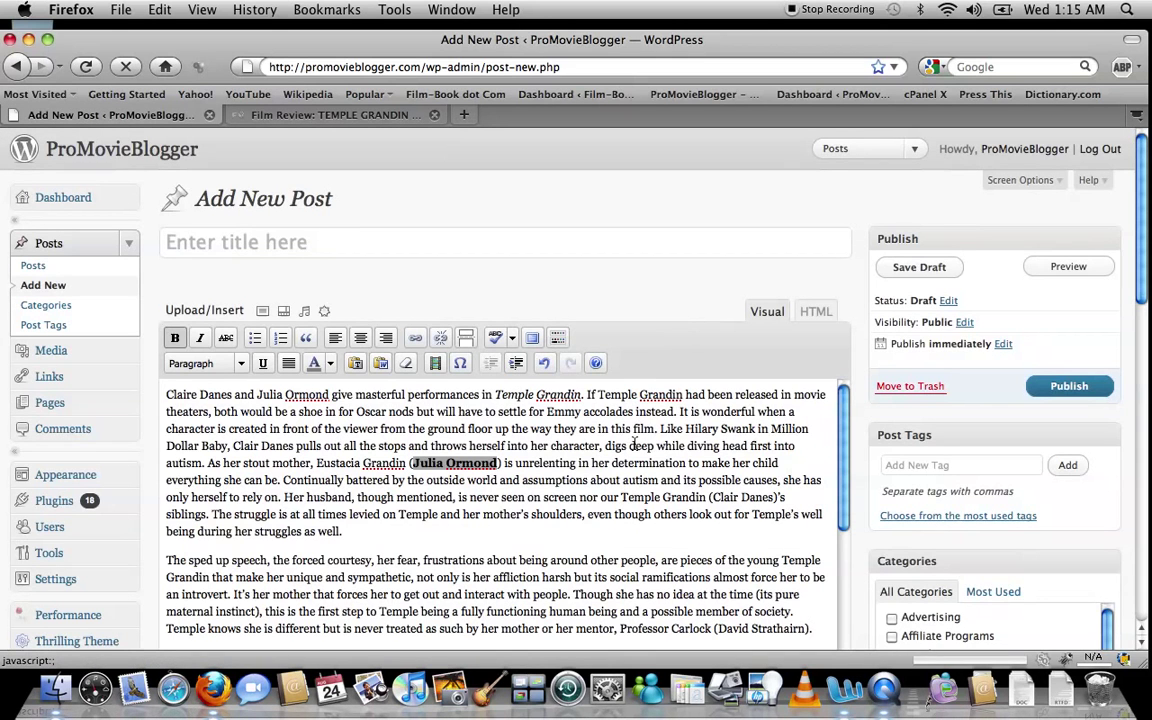
{"action": "scroll", "coordinate": [633, 445], "scroll_direction": "down", "scroll_amount": 2}
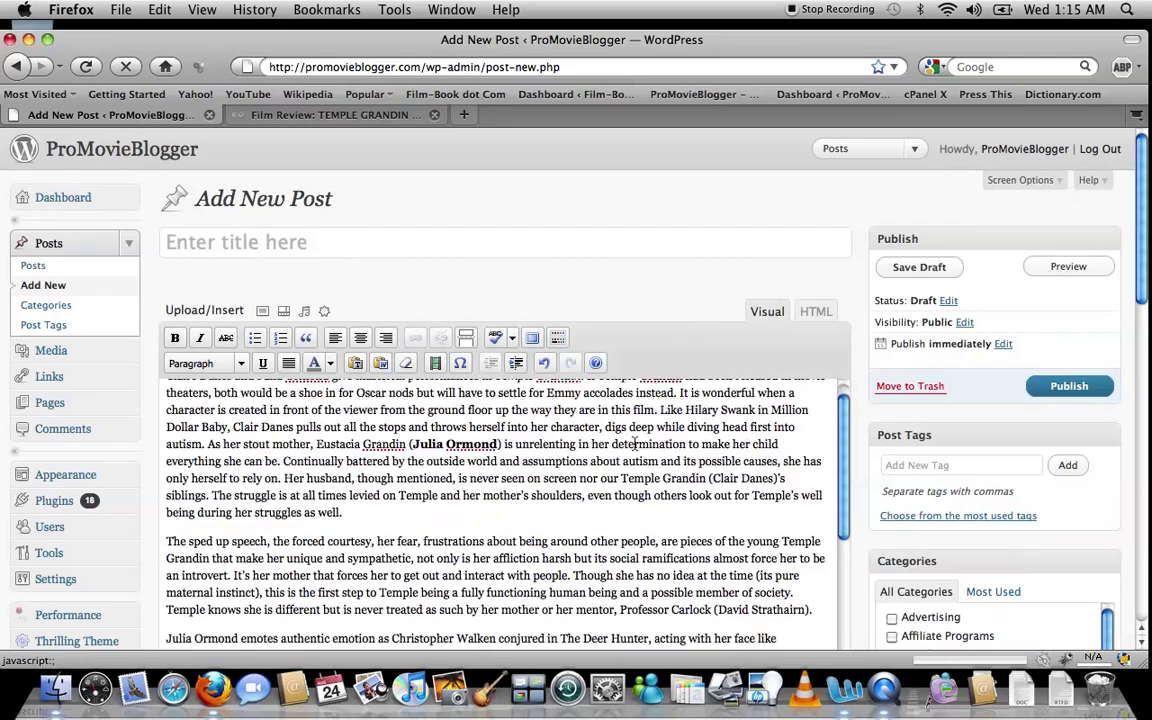
{"action": "scroll", "coordinate": [633, 445], "scroll_direction": "down", "scroll_amount": 5}
{"action": "scroll", "coordinate": [634, 447], "scroll_direction": "down", "scroll_amount": 10}
{"action": "scroll", "coordinate": [634, 447], "scroll_direction": "up", "scroll_amount": 2}
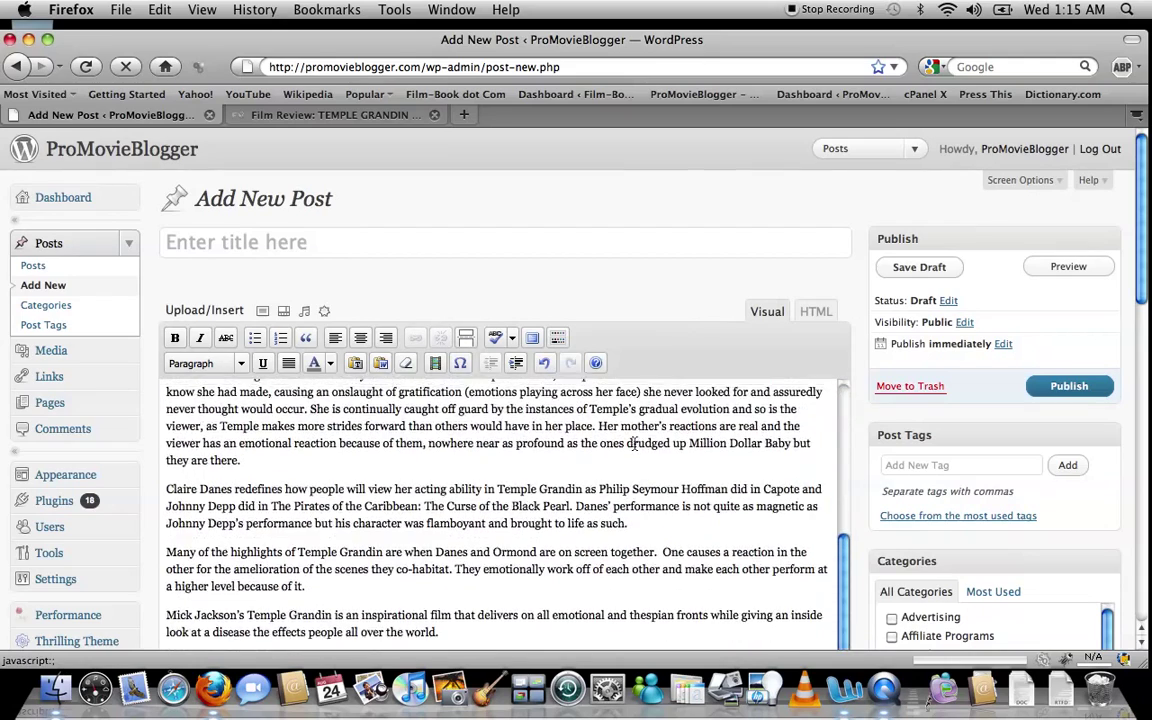
{"action": "scroll", "coordinate": [634, 447], "scroll_direction": "up", "scroll_amount": 5}
{"action": "scroll", "coordinate": [650, 435], "scroll_direction": "up", "scroll_amount": 8}
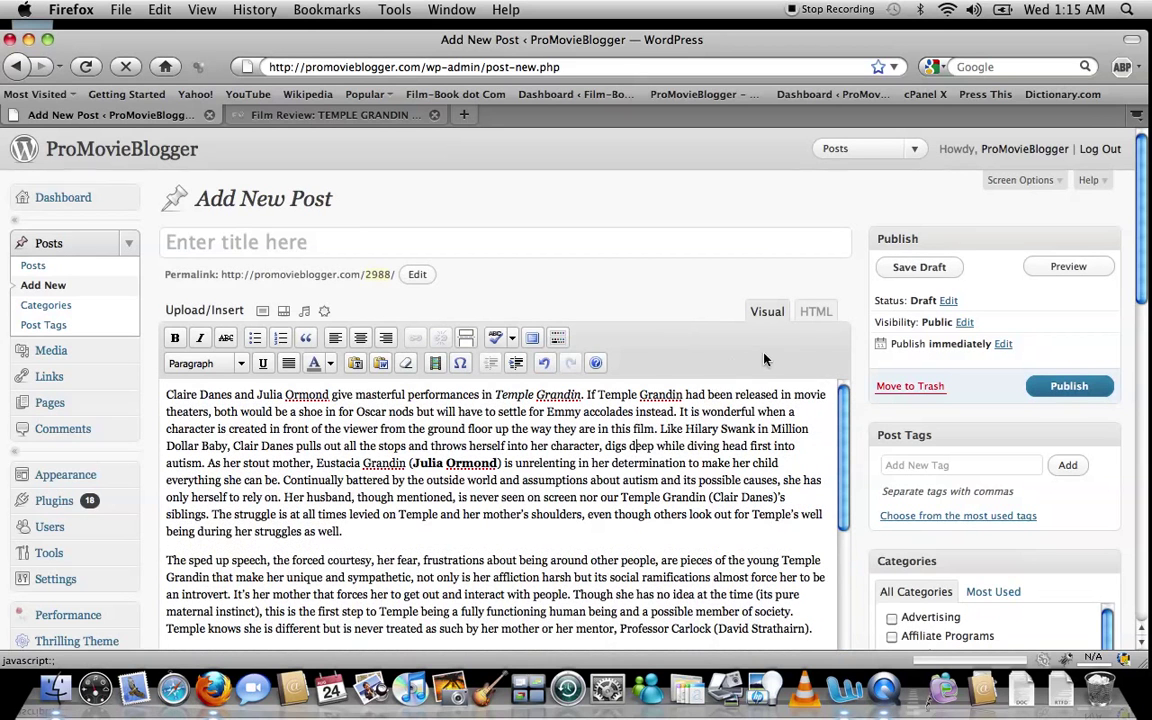
Enter 'Temple Grandin Movie Review' in the Post Tags new-tag field.
{"action": "scroll", "coordinate": [860, 341], "scroll_direction": "down", "scroll_amount": 2}
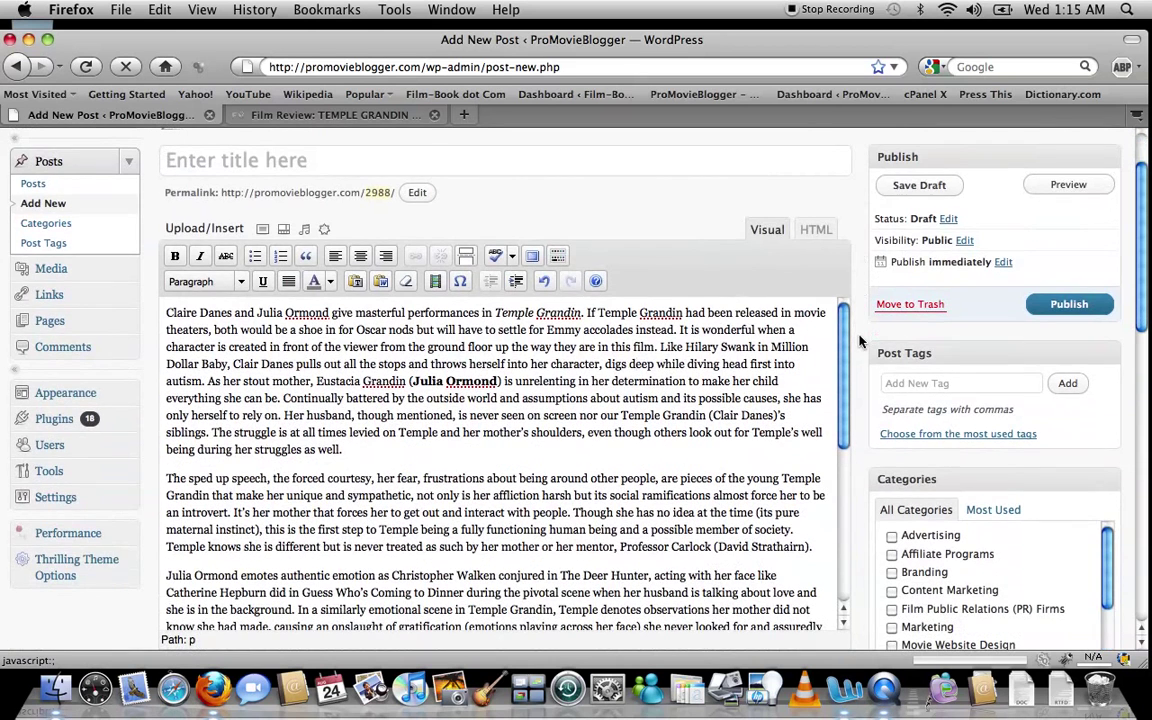
{"action": "left_click", "coordinate": [907, 385]}
{"action": "left_click", "coordinate": [907, 385]}
{"action": "type", "text": "Tem"}
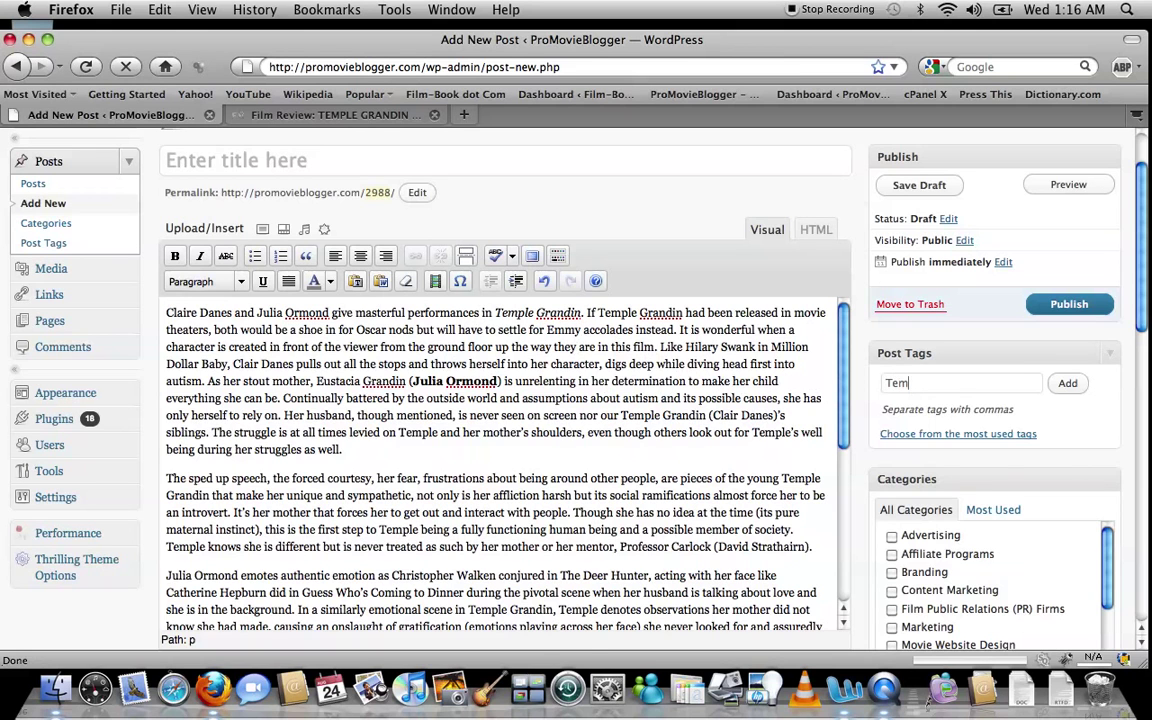
{"action": "type", "text": "ple Gr"}
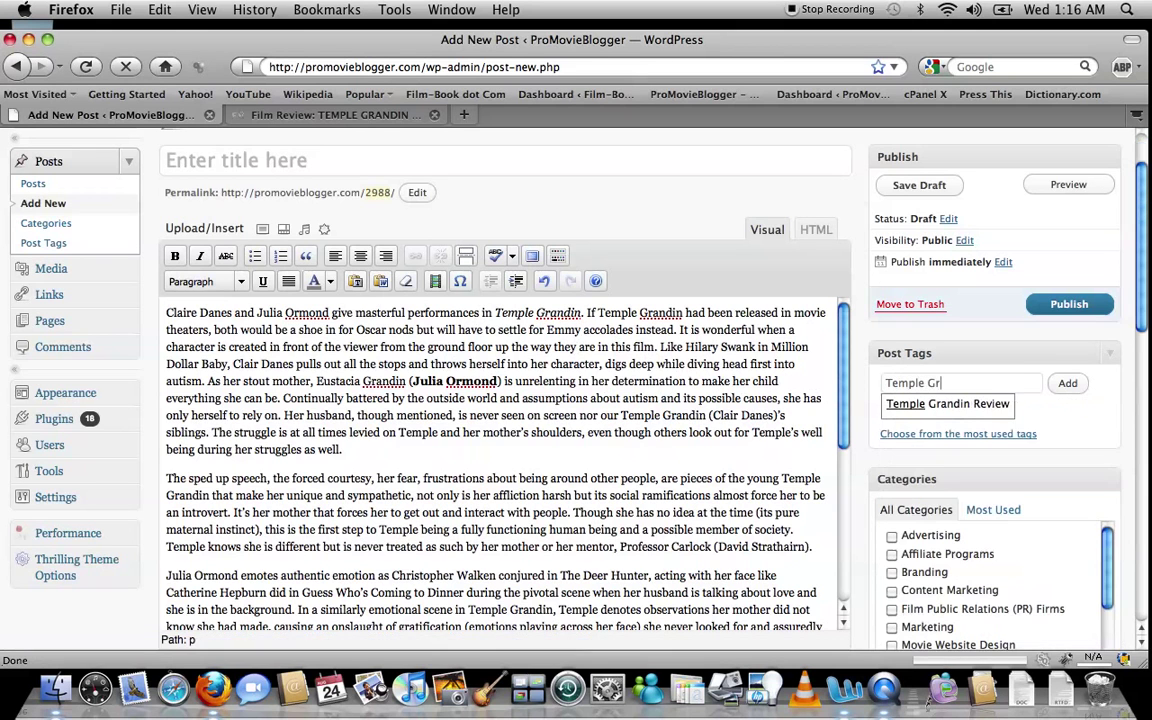
{"action": "type", "text": "andin"}
{"action": "type", "text": " Movie Rev"}
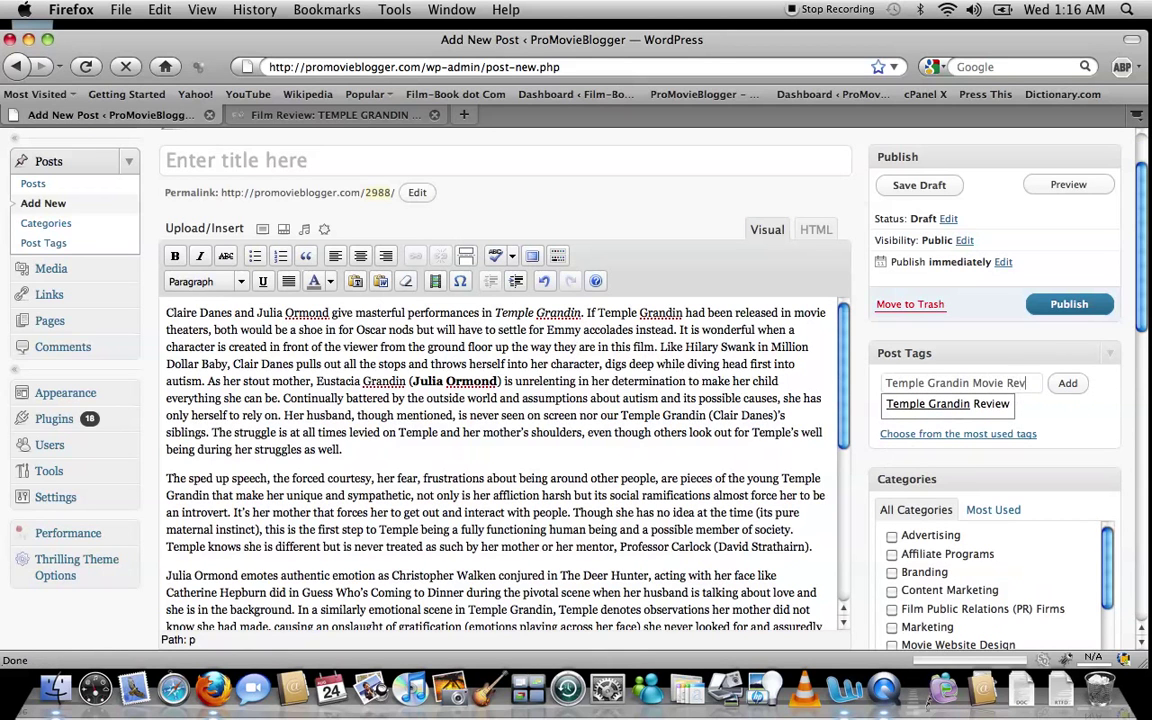
{"action": "type", "text": "iew"}
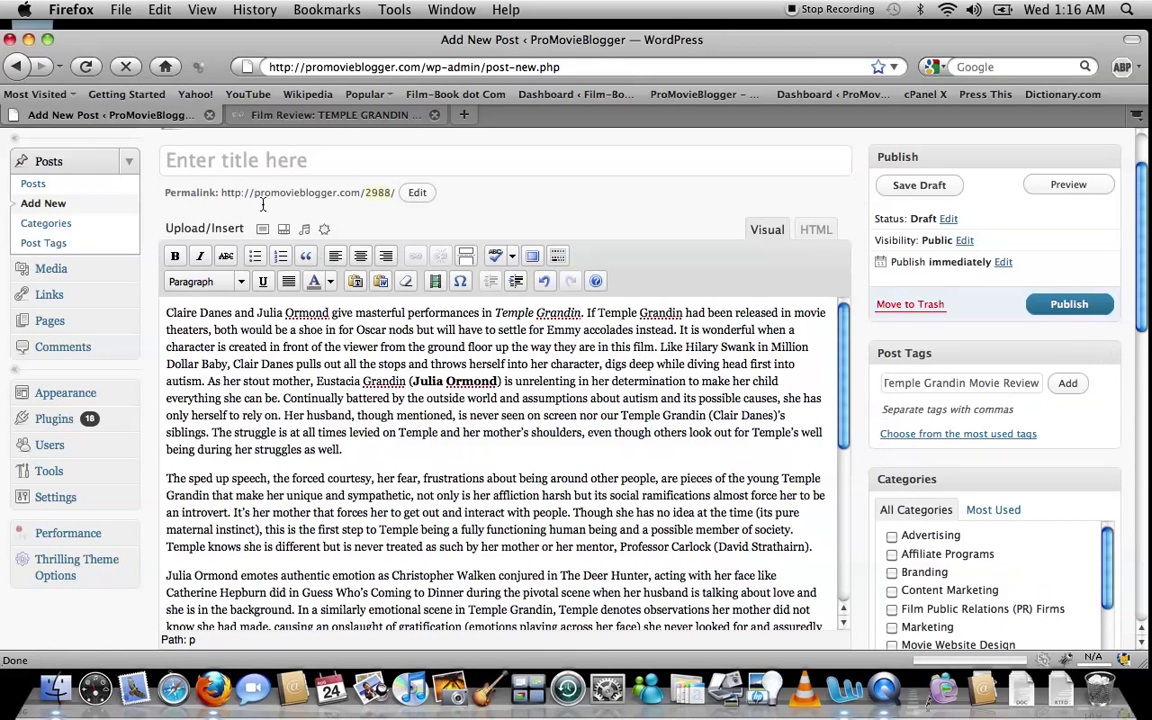
Title the post 'Film Review: Temple Grandin', correcting a mistyped word.
{"action": "left_click", "coordinate": [225, 167]}
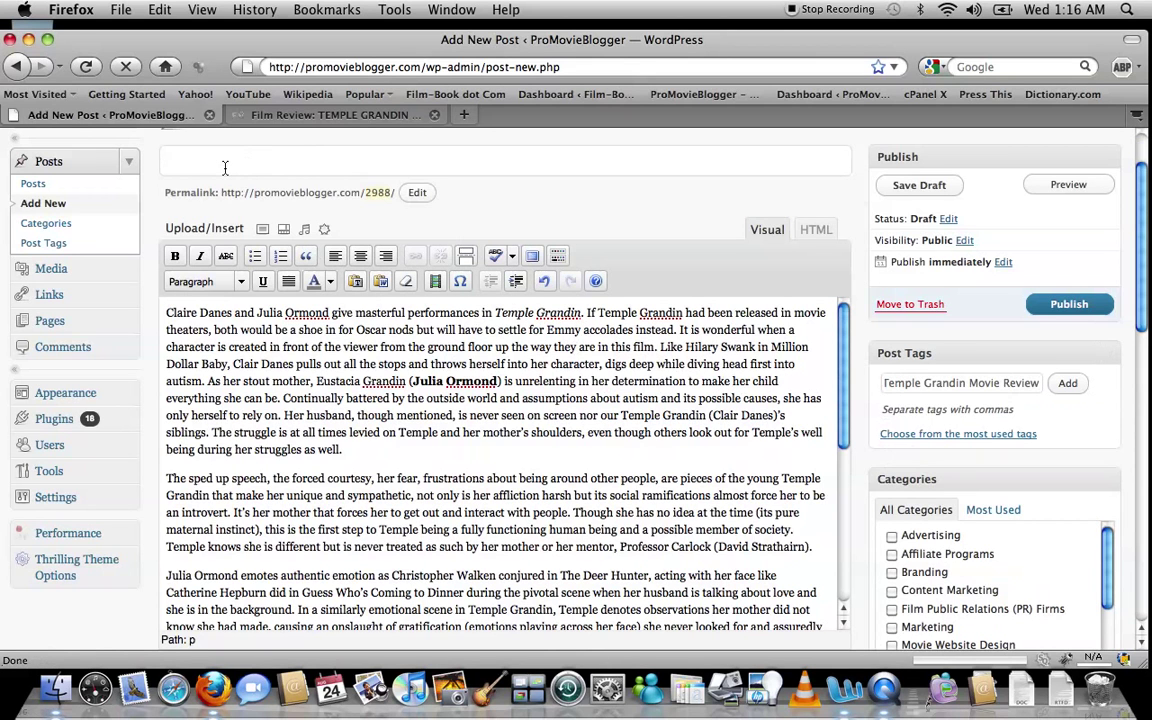
{"action": "type", "text": "Film"}
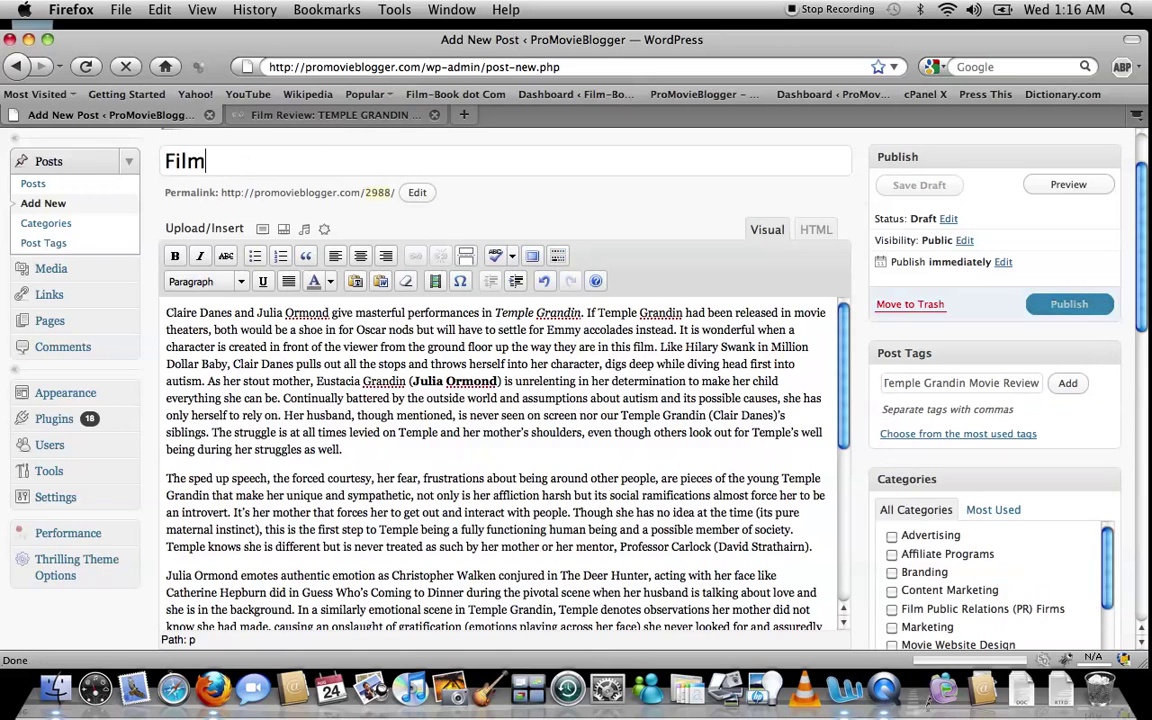
{"action": "type", "text": " Review"}
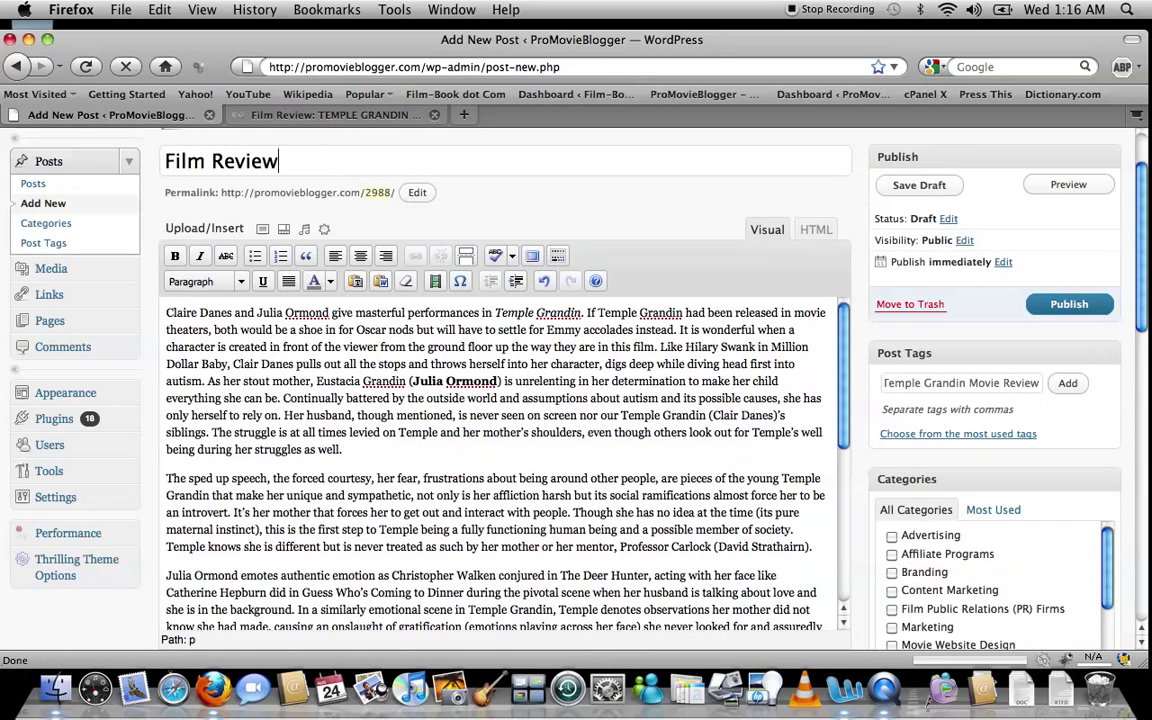
{"action": "type", "text": ": Re"}
{"action": "type", "text": "v"}
{"action": "key", "text": "BackSpace"}
{"action": "key", "text": "BackSpace"}
{"action": "key", "text": "BackSpace"}
{"action": "type", "text": "Temple "}
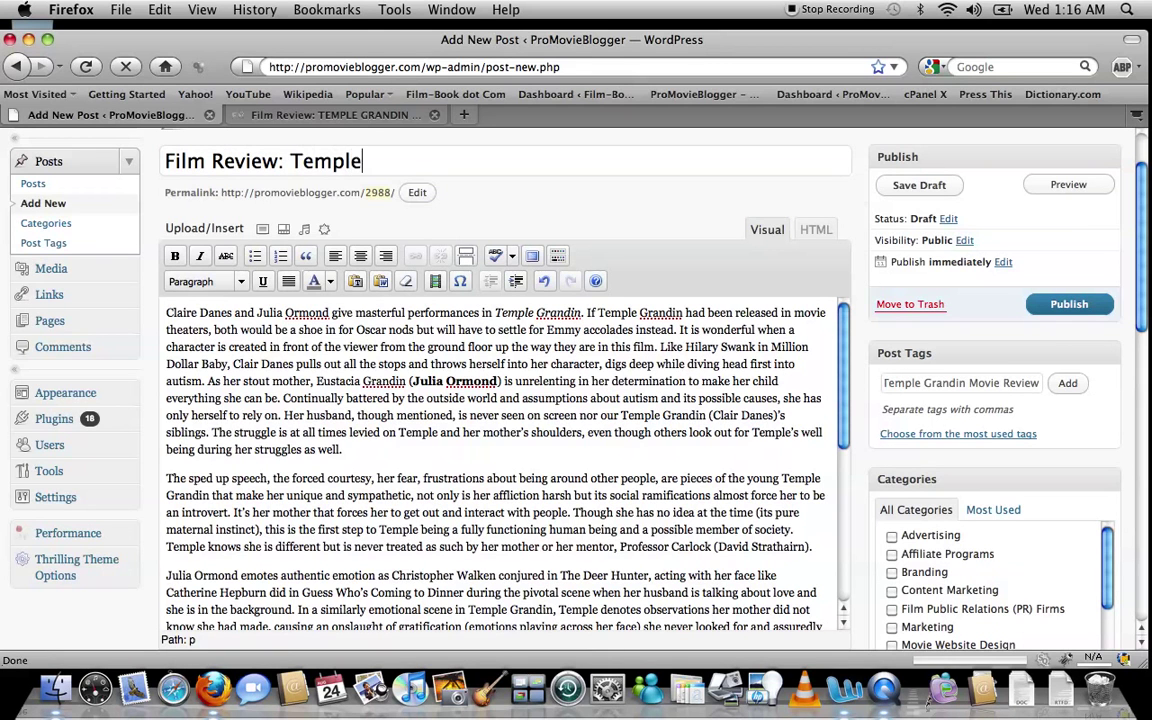
{"action": "type", "text": "Grand"}
{"action": "type", "text": "in"}
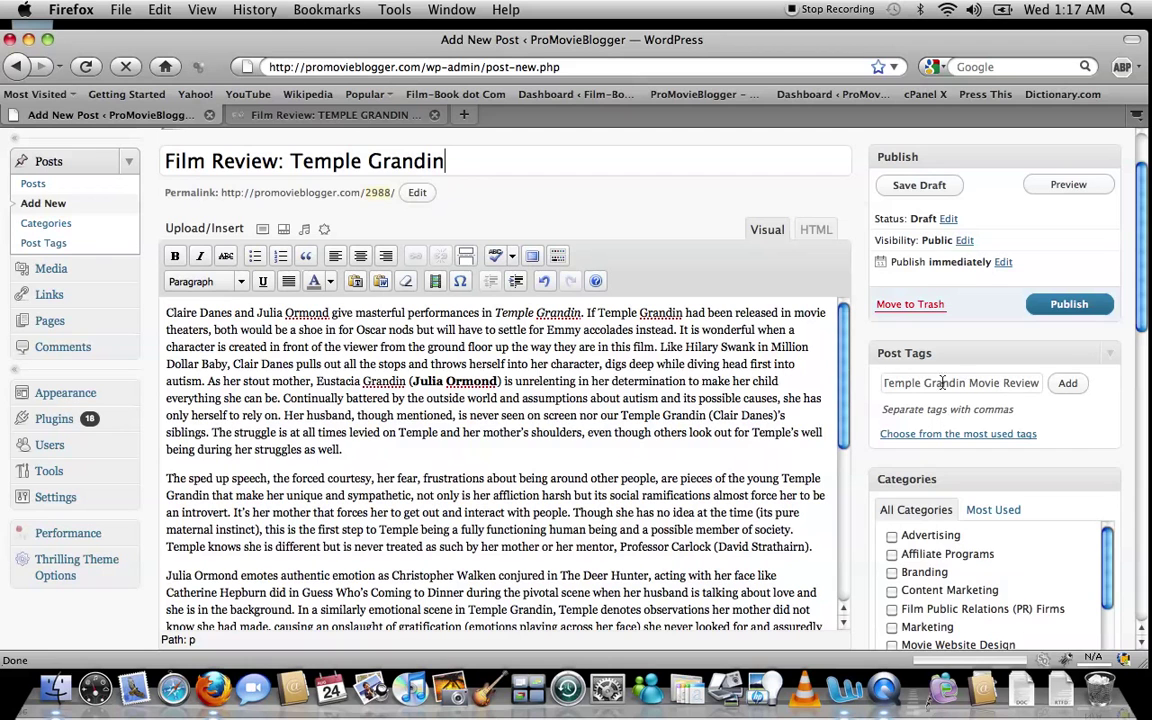
Add the 'Temple Grandin Movie Review' tag and save the post as a draft.
{"action": "left_click", "coordinate": [1068, 385]}
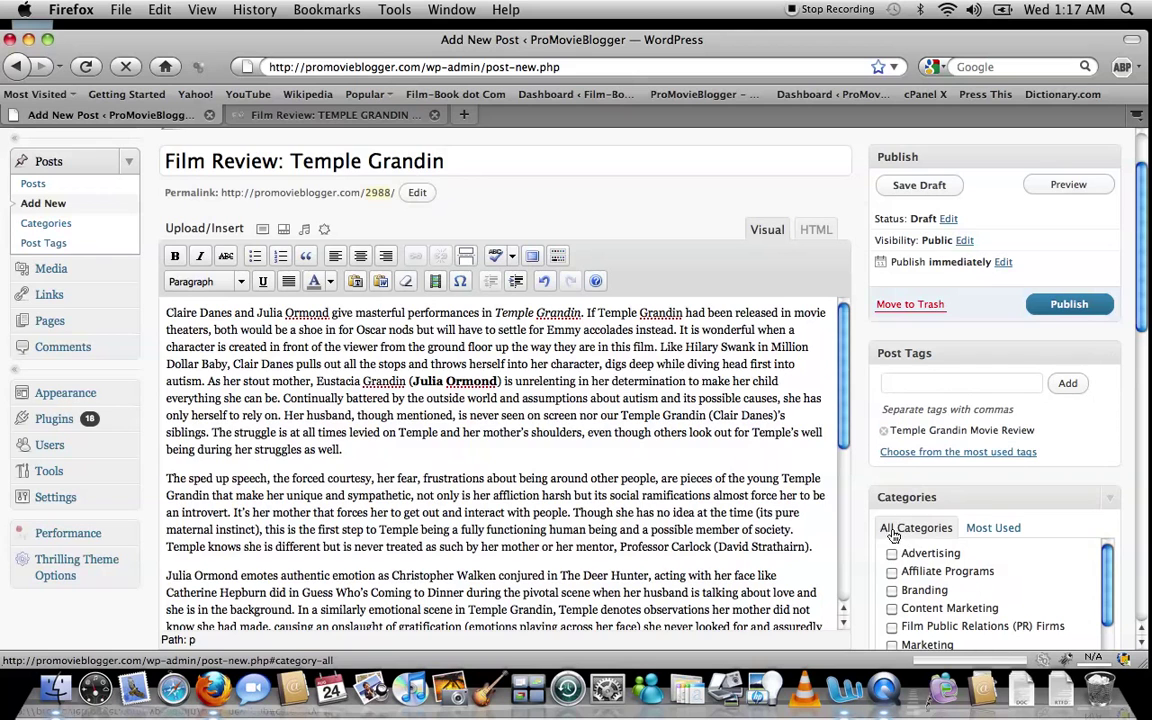
{"action": "scroll", "coordinate": [850, 480], "scroll_direction": "up", "scroll_amount": 3}
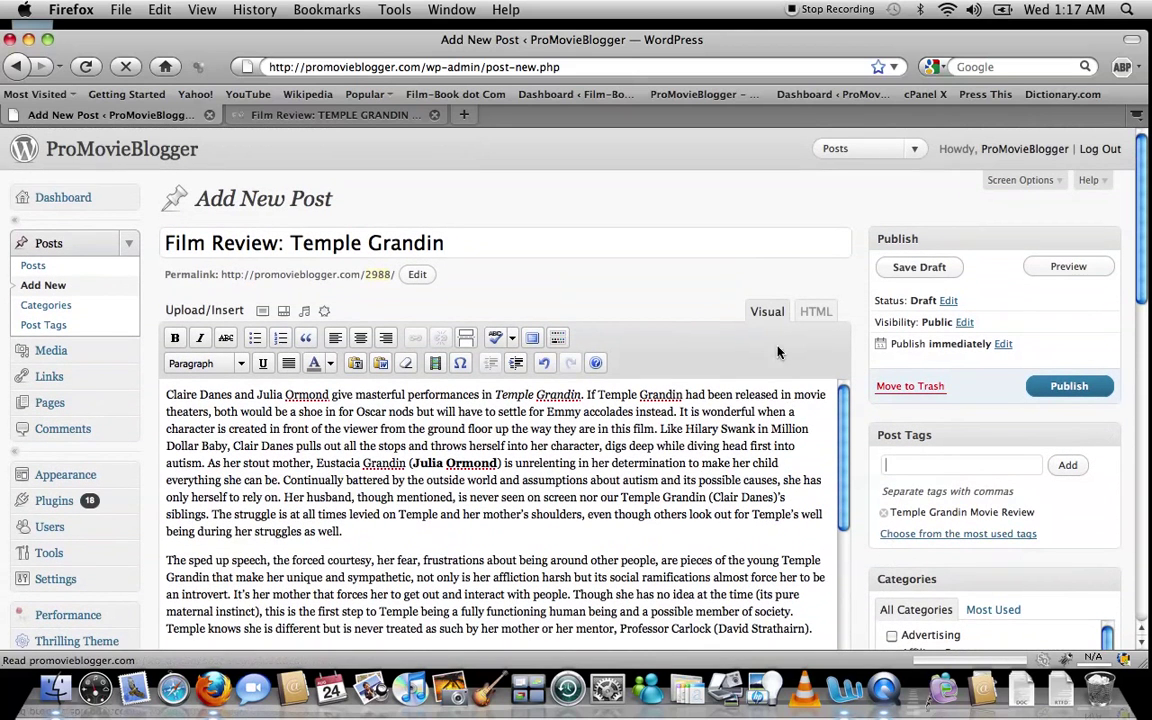
{"action": "left_click", "coordinate": [880, 270]}
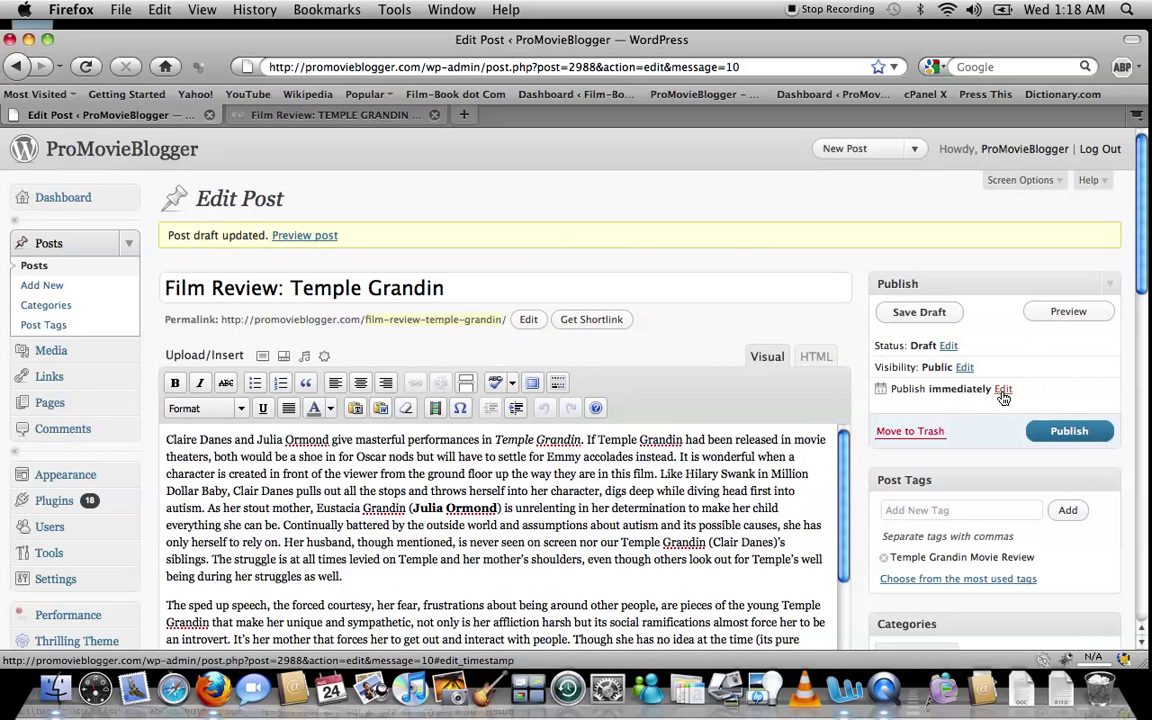
Change the publish day to 27, giving Aug 27, 2010 at 01:17.
{"action": "left_click", "coordinate": [1003, 392]}
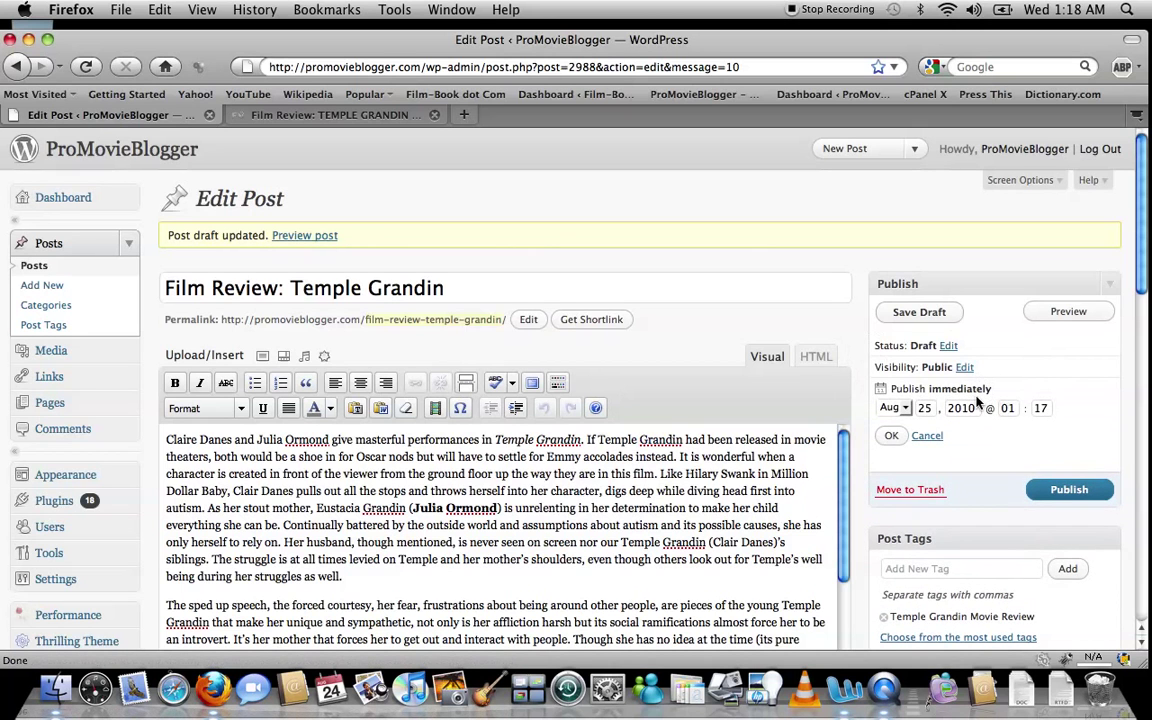
{"action": "left_click", "coordinate": [925, 408]}
{"action": "key", "text": "BackSpace"}
{"action": "type", "text": "7"}
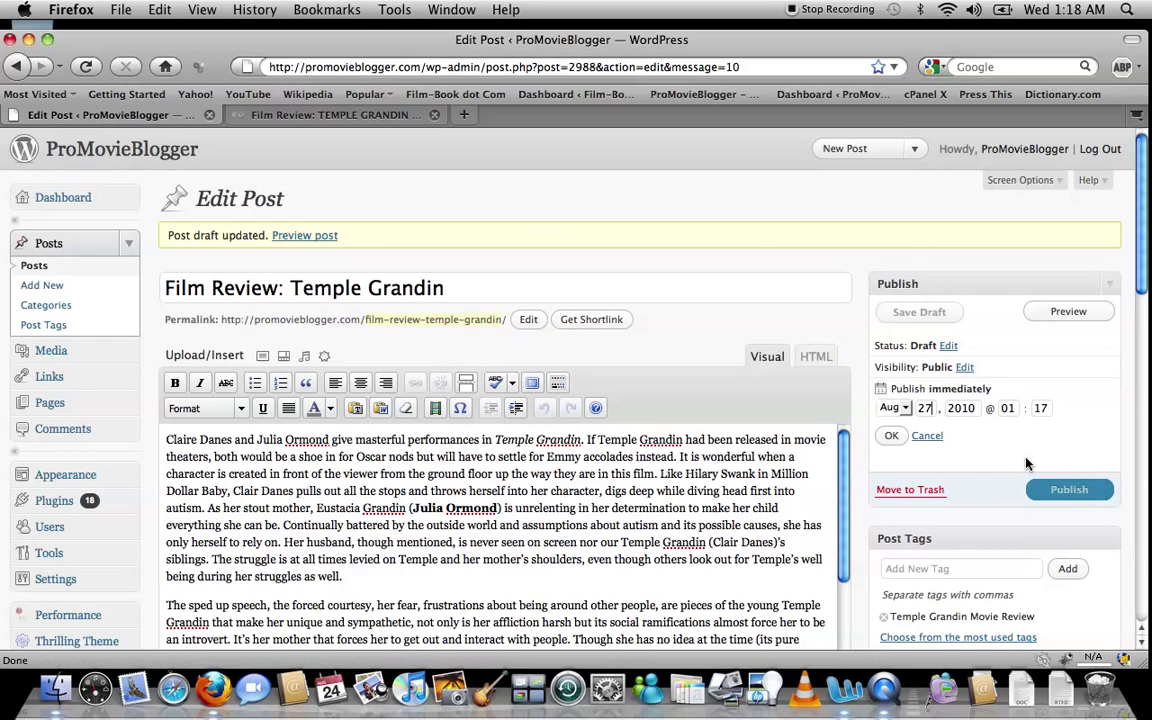
Read the live Film-Book Temple Grandin review down to its 9.5/10 rating.
{"action": "left_click", "coordinate": [350, 118]}
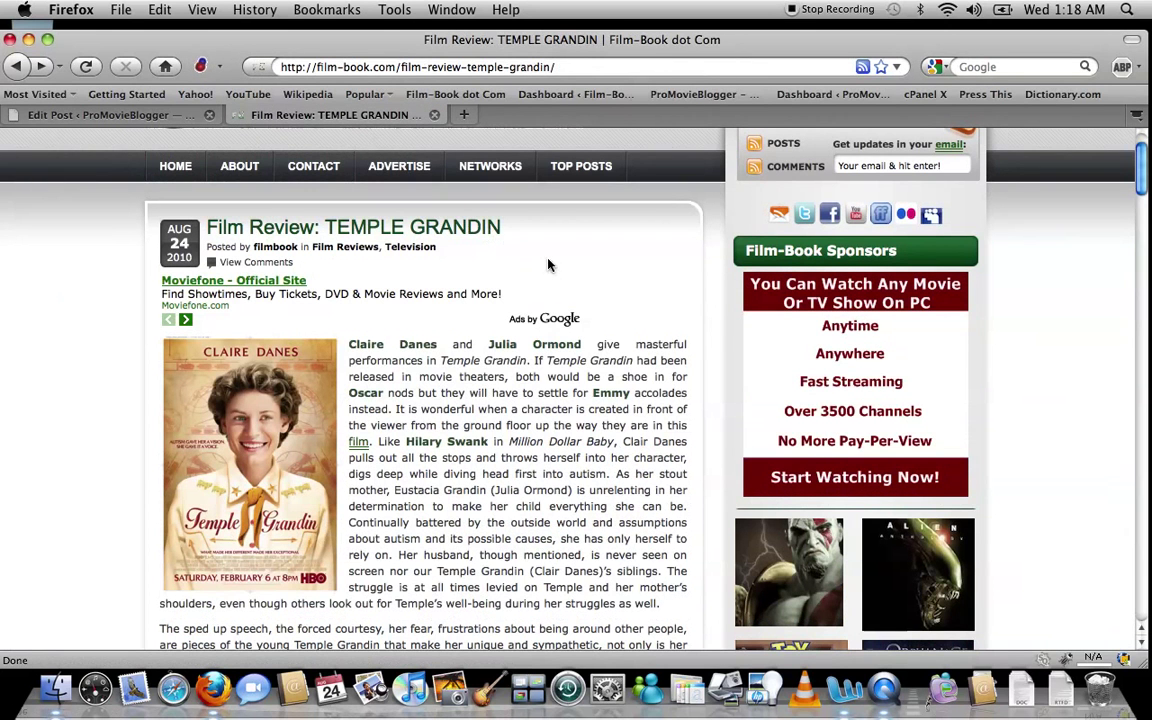
{"action": "scroll", "coordinate": [548, 265], "scroll_direction": "down", "scroll_amount": 1}
{"action": "scroll", "coordinate": [548, 265], "scroll_direction": "down", "scroll_amount": 1}
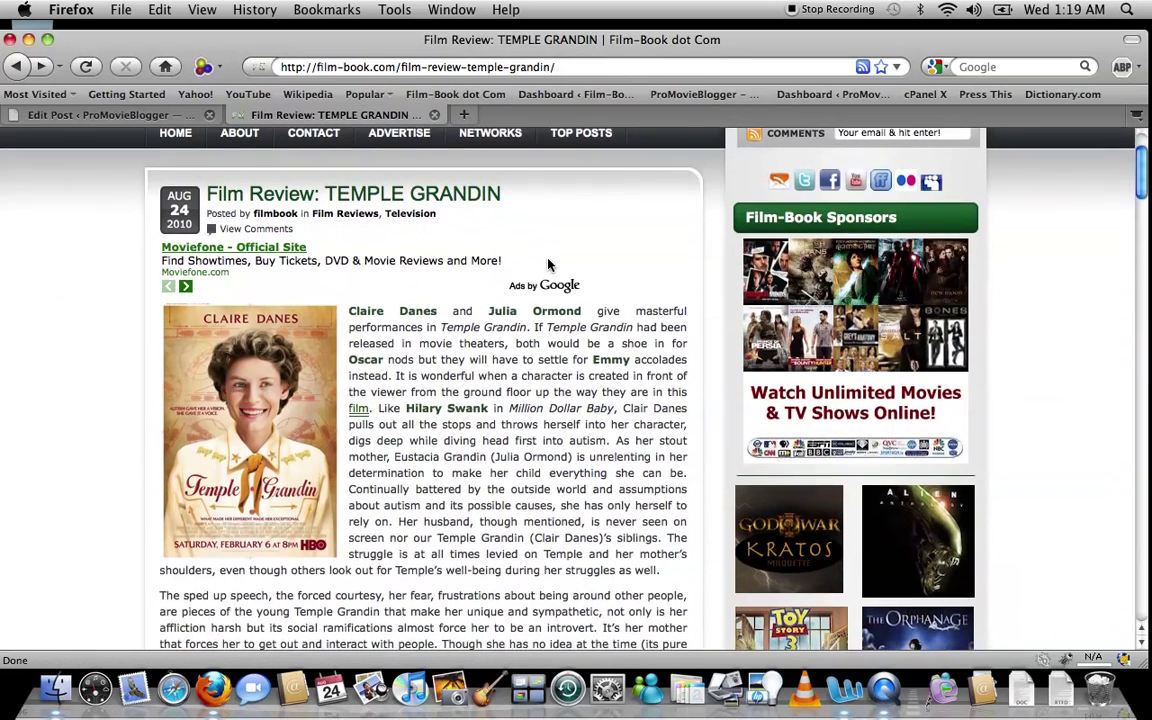
{"action": "scroll", "coordinate": [549, 265], "scroll_direction": "down", "scroll_amount": 1}
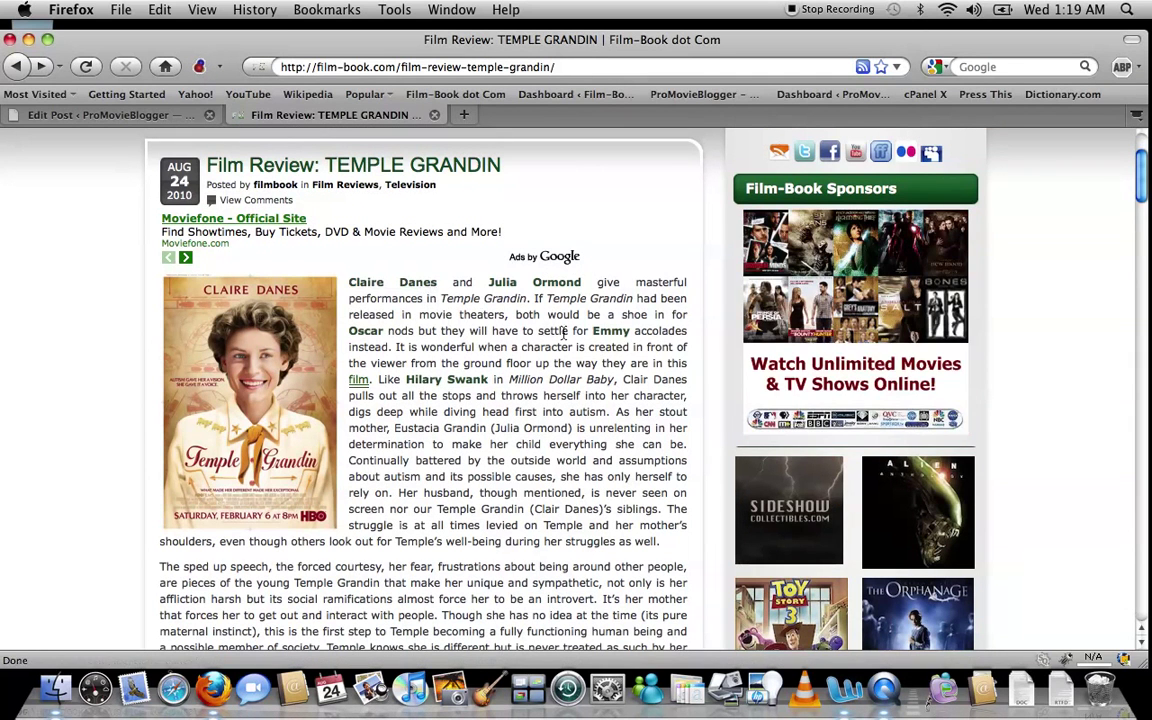
{"action": "scroll", "coordinate": [565, 335], "scroll_direction": "down", "scroll_amount": 1}
{"action": "scroll", "coordinate": [565, 335], "scroll_direction": "down", "scroll_amount": 2}
{"action": "scroll", "coordinate": [400, 360], "scroll_direction": "down", "scroll_amount": 8}
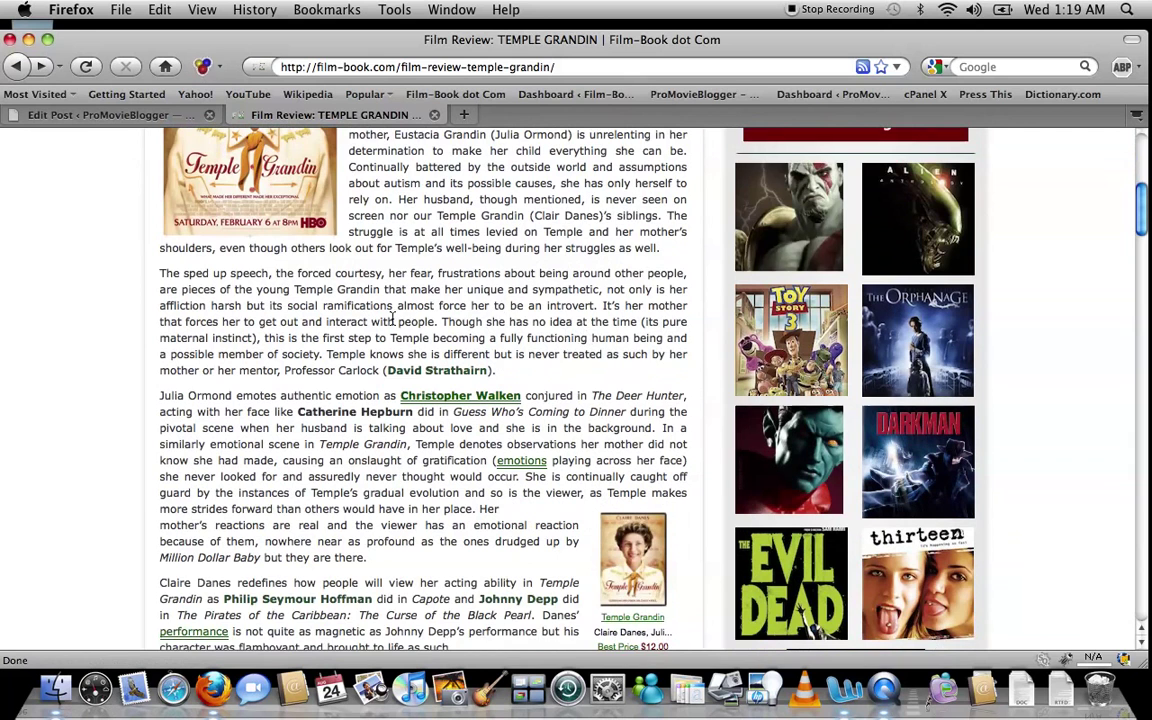
{"action": "scroll", "coordinate": [197, 385], "scroll_direction": "down", "scroll_amount": 5}
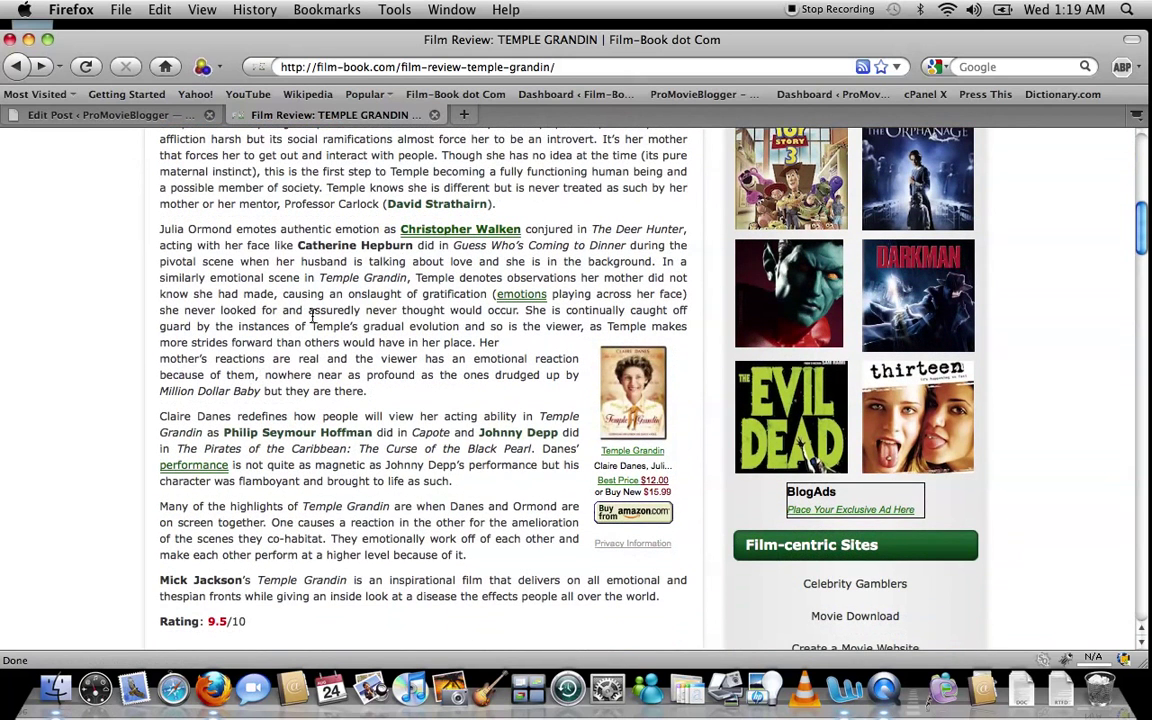